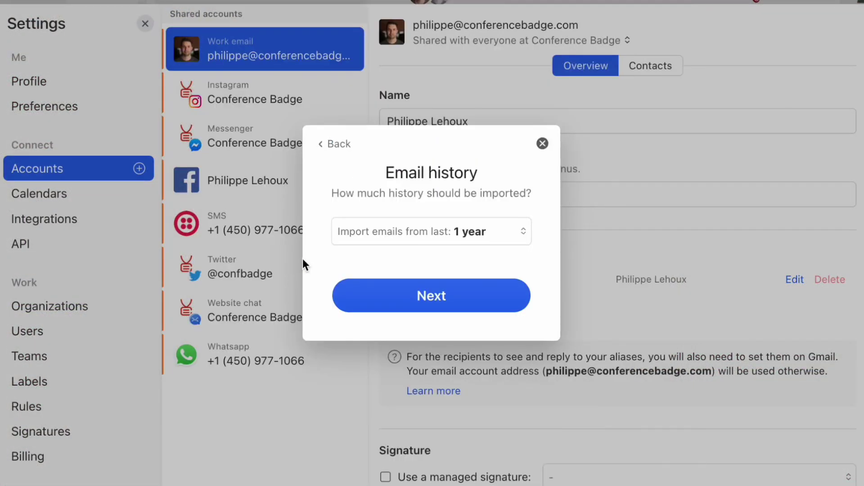
Step: Import all email history as a shared account, then add the 'Complete July expense report' task to TO-DOs
left_click(358, 233)
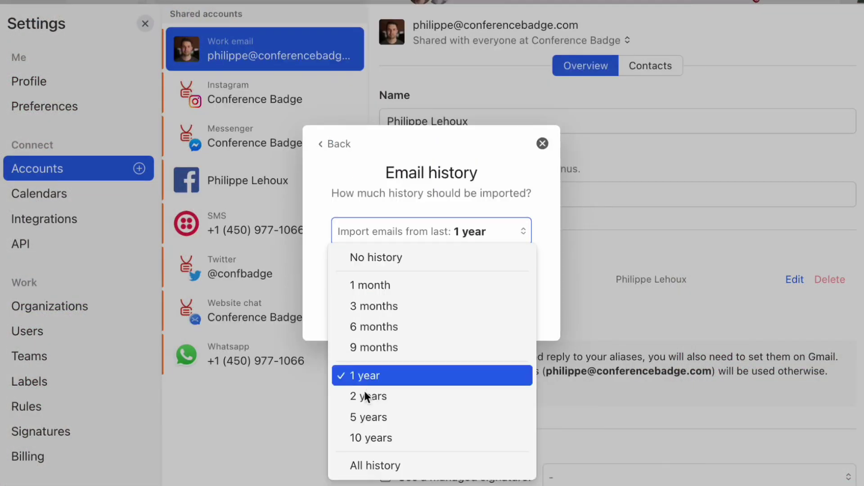
left_click(363, 466)
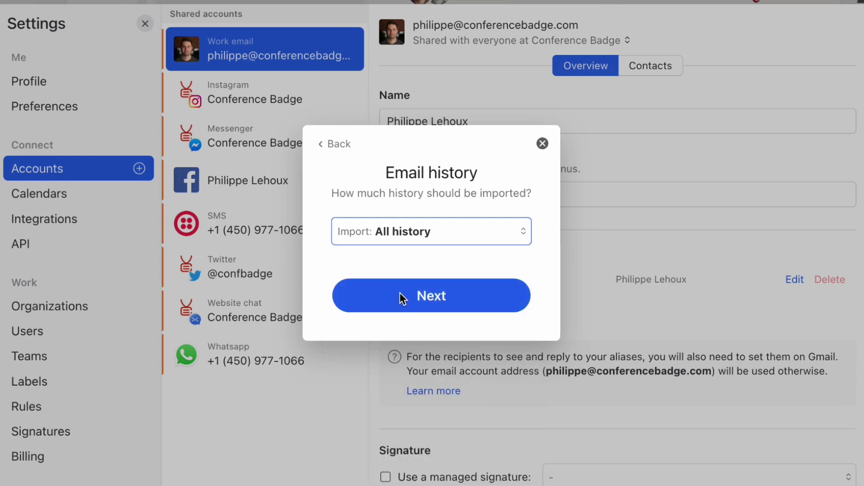
left_click(399, 296)
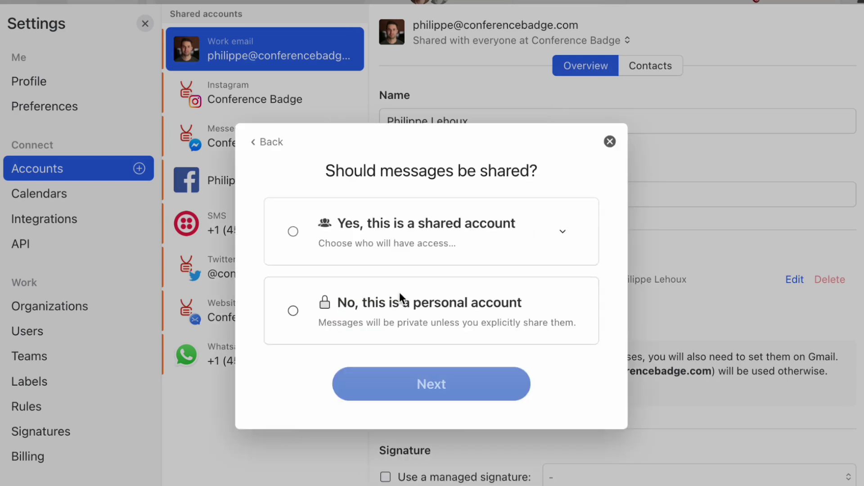
left_click(413, 226)
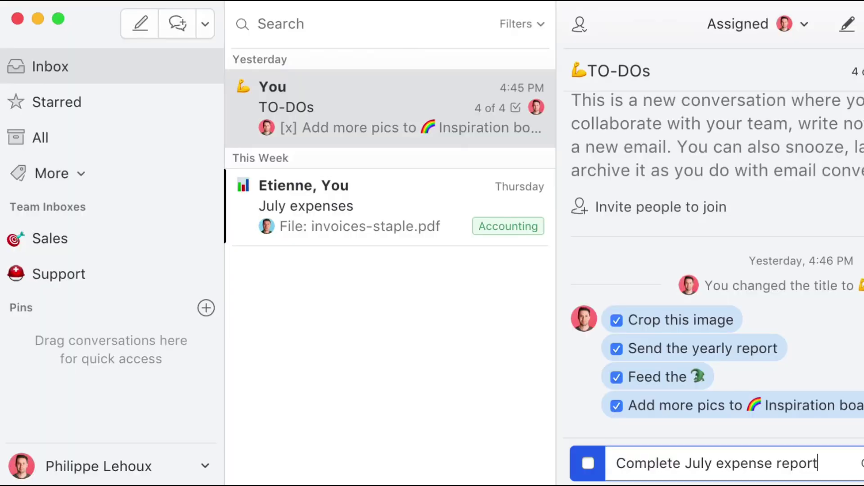
key("Return")
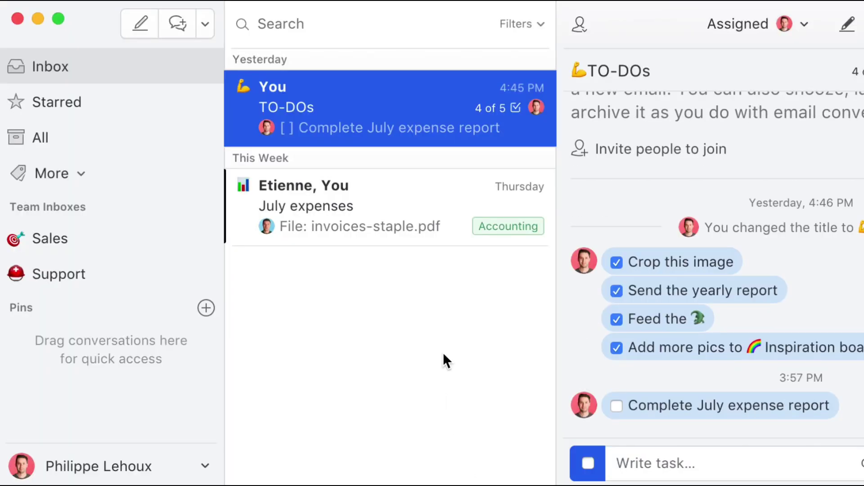
Step: Drag the 'July expenses' conversation row into the TO-DOs conversation panel
left_click_drag(308, 206, 696, 282)
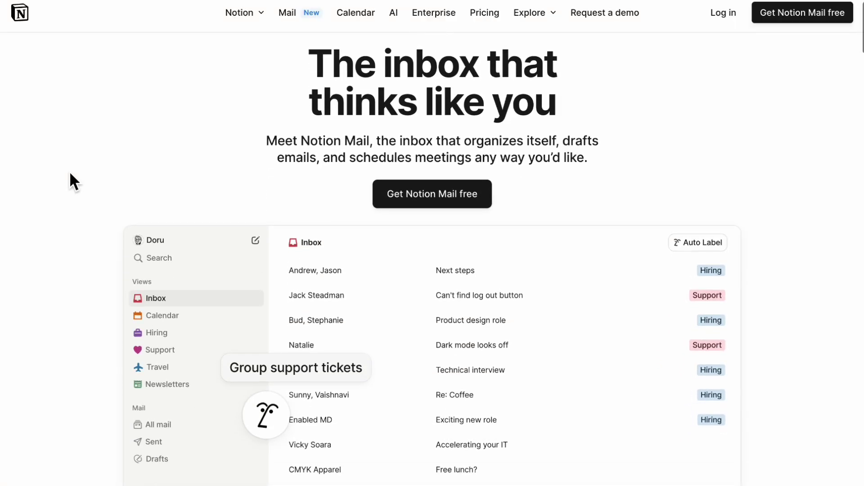
scroll(70, 174, "down", 2)
scroll(70, 174, "down", 2)
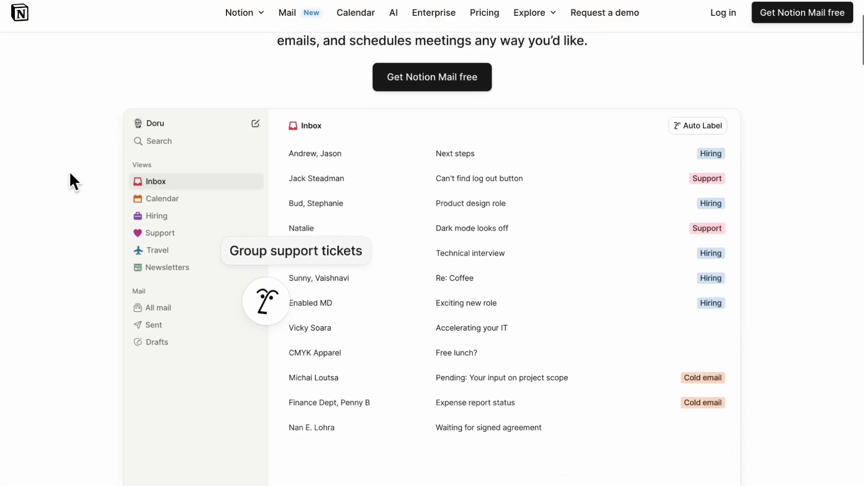
scroll(70, 174, "up", 1)
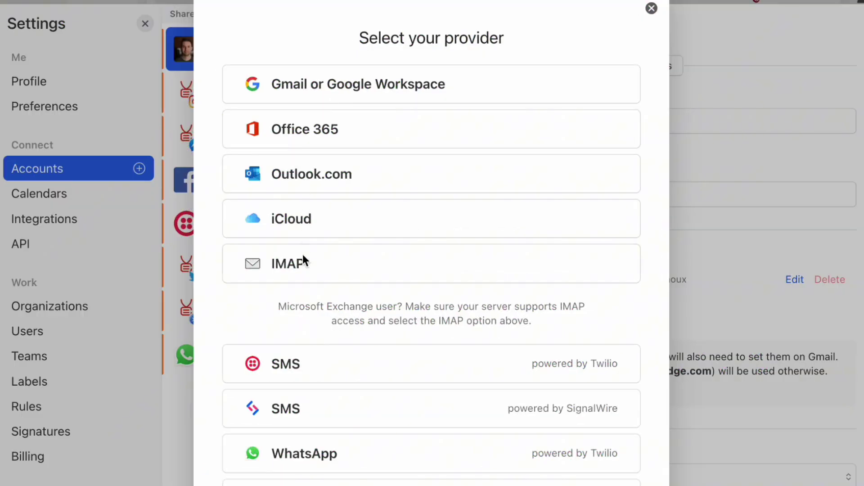
Step: Connect the new account over IMAP, importing all history and marking it as shared
left_click(302, 258)
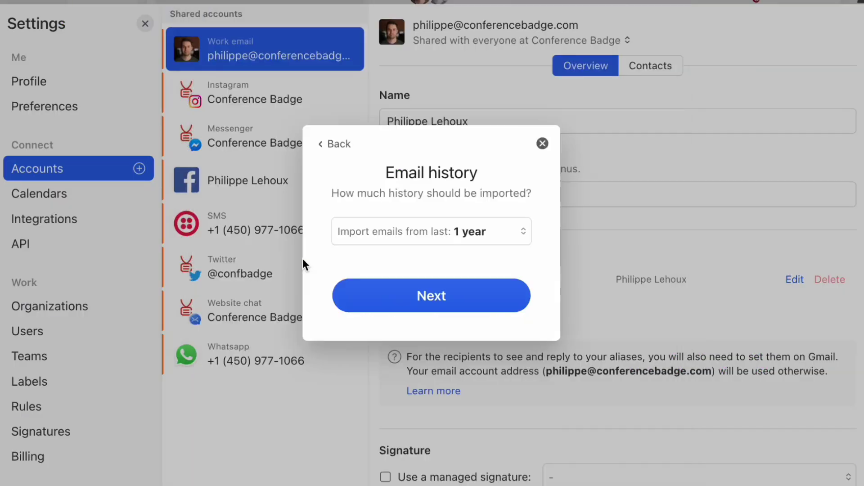
left_click(359, 238)
left_click(363, 466)
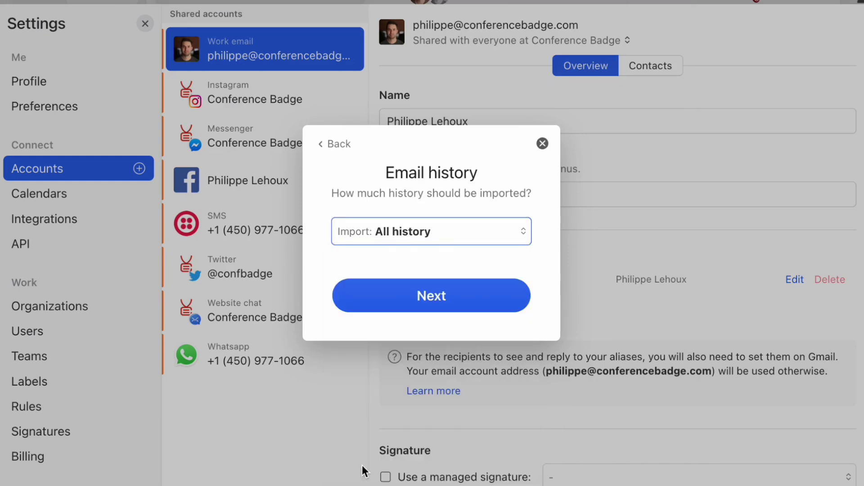
left_click(400, 292)
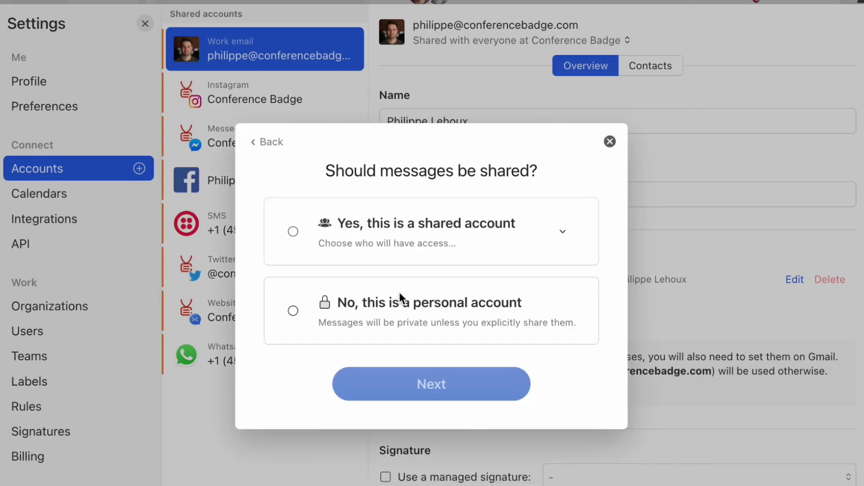
left_click(413, 226)
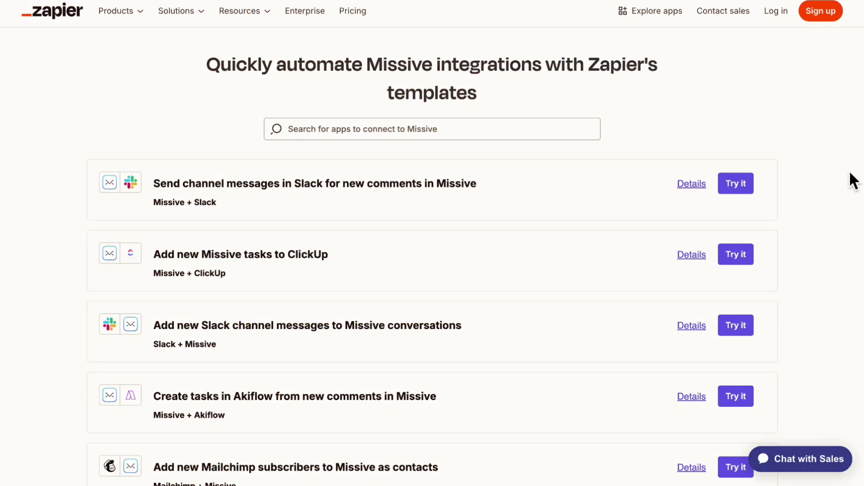
Step: Load the full list of Missive triggers and actions on Zapier, including Create Task
scroll(854, 181, "down", 4)
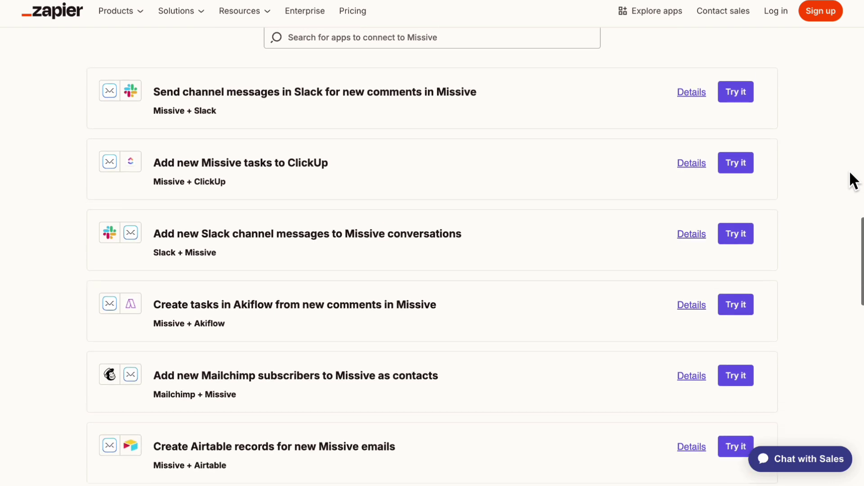
scroll(854, 181, "down", 5)
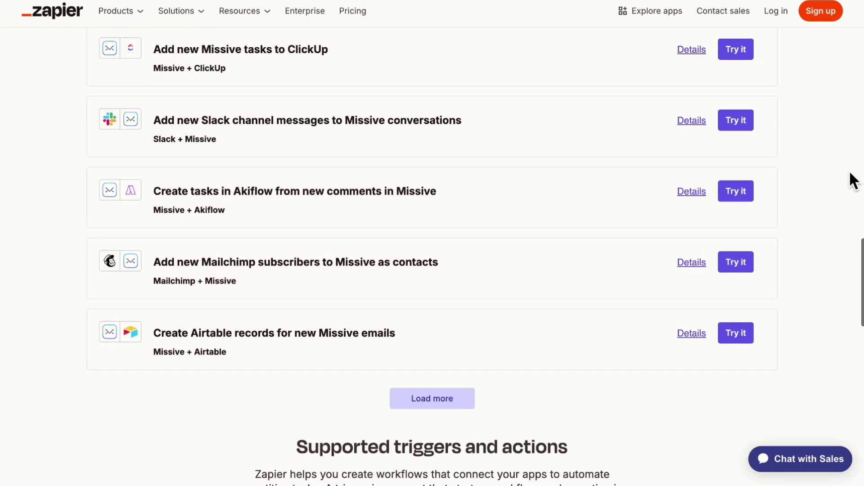
scroll(854, 181, "down", 10)
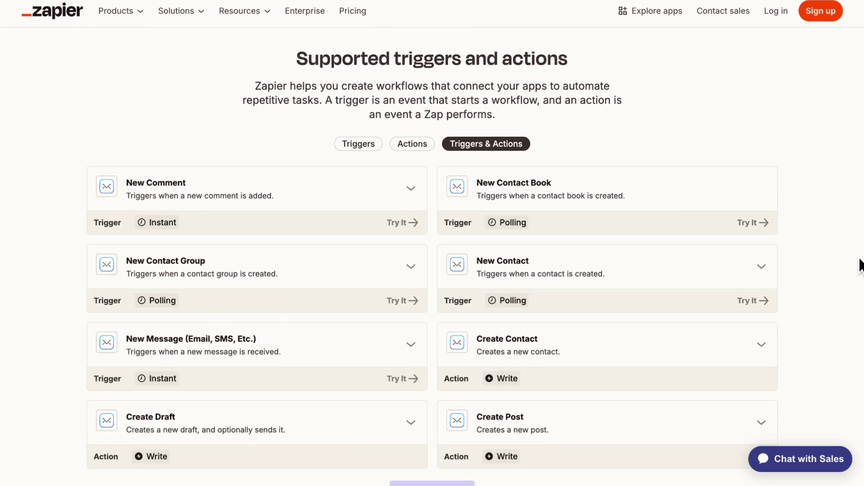
scroll(860, 266, "down", 2)
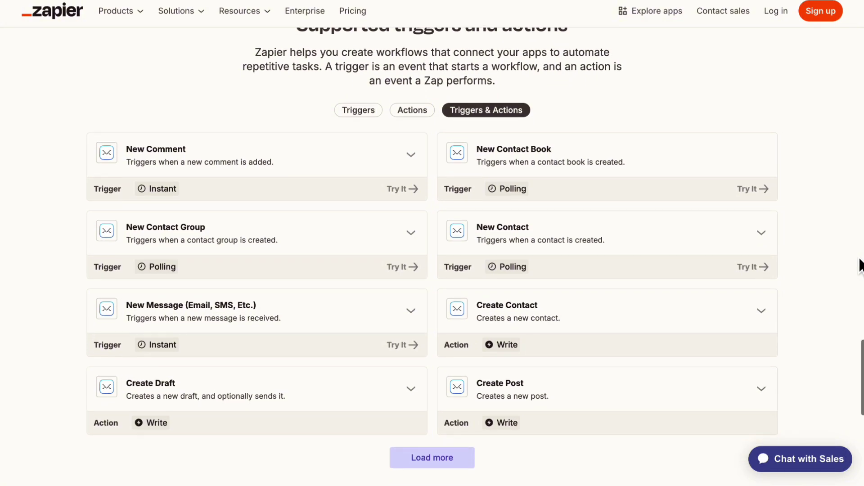
scroll(861, 266, "down", 2)
left_click(468, 407)
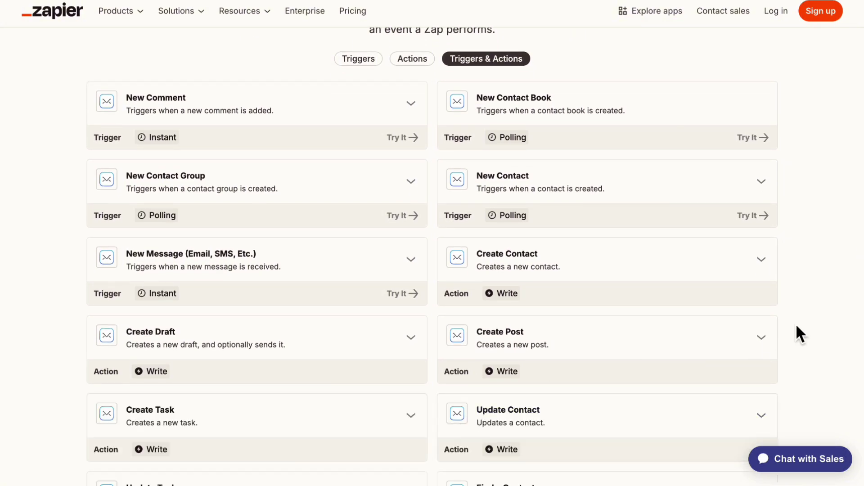
scroll(796, 326, "down", 5)
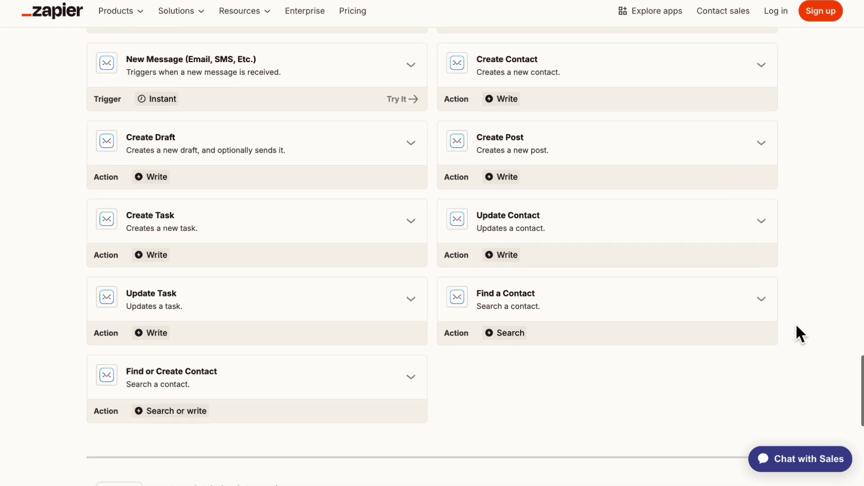
scroll(797, 326, "down", 5)
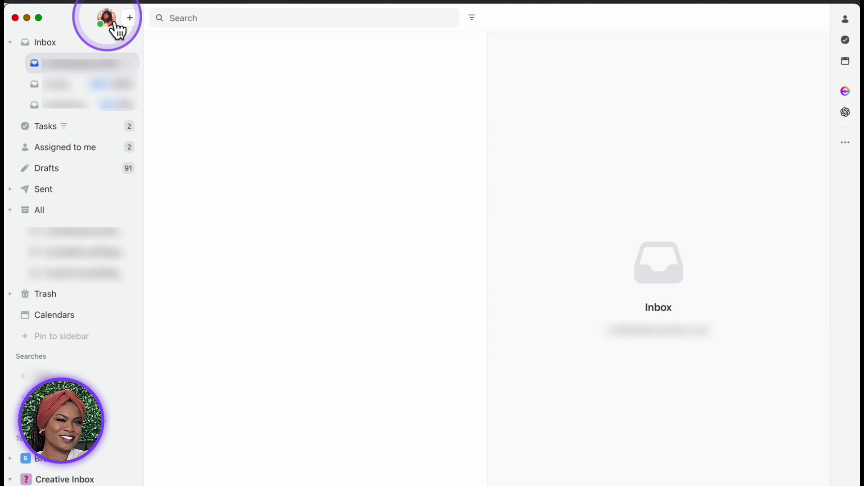
Step: Open Settings > Accounts and view the first personal account's General details
left_click(113, 22)
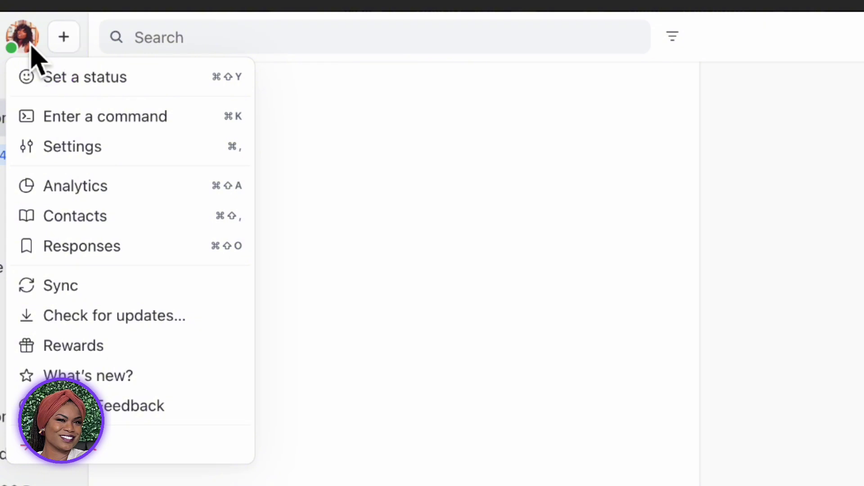
left_click(86, 153)
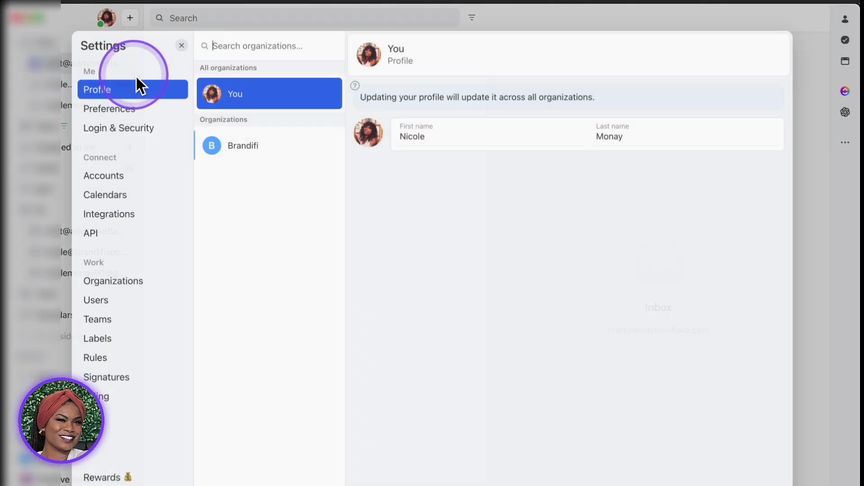
left_click(107, 176)
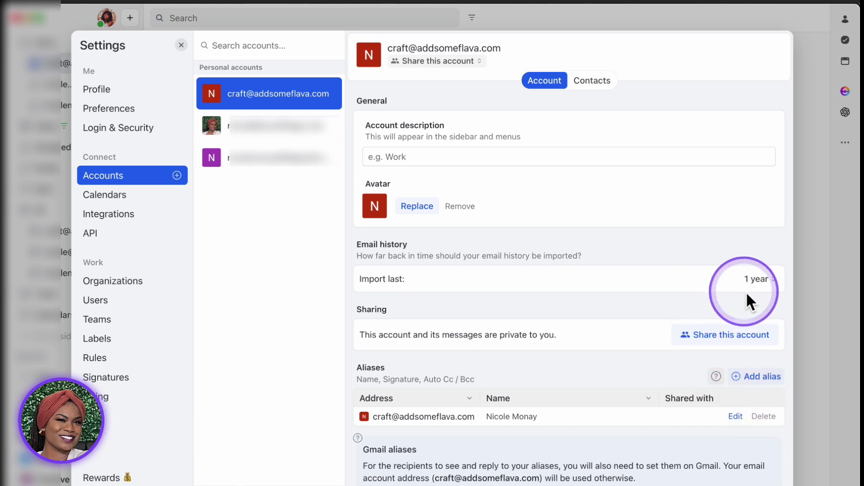
scroll(686, 347, "down", 1)
scroll(686, 348, "down", 5)
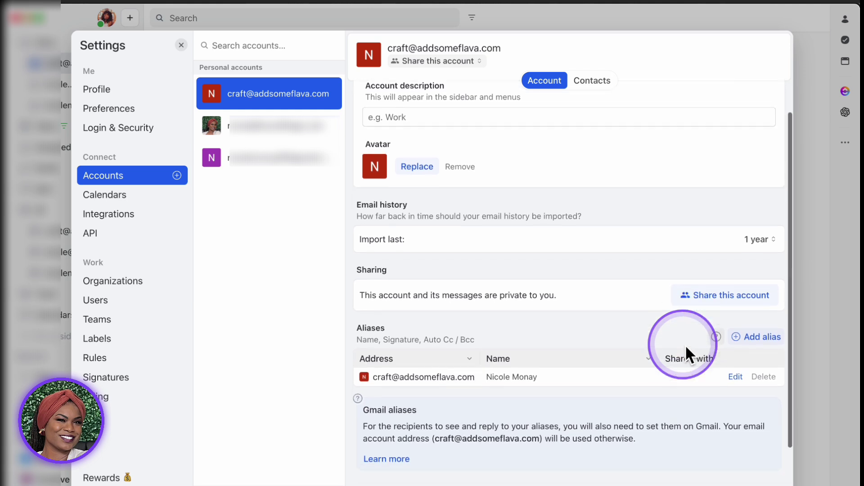
scroll(686, 347, "up", 6)
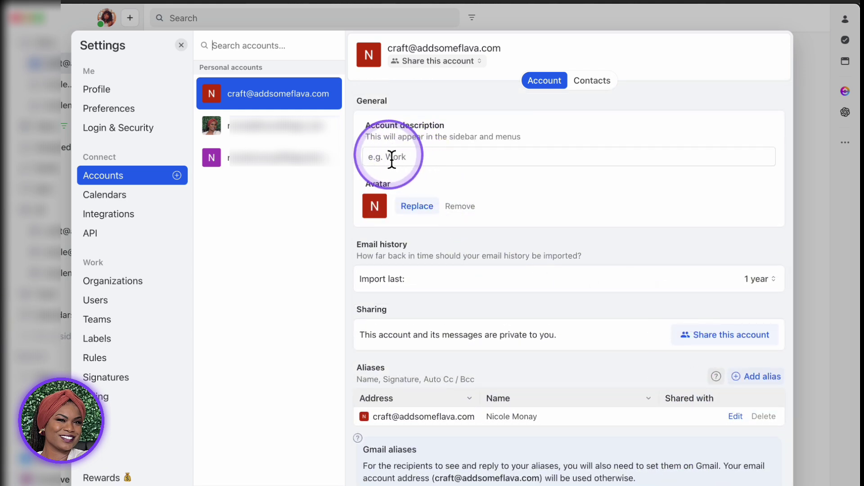
Step: Set the first personal account's description to 'Add Some Flava'
left_click(415, 163)
type("Add ")
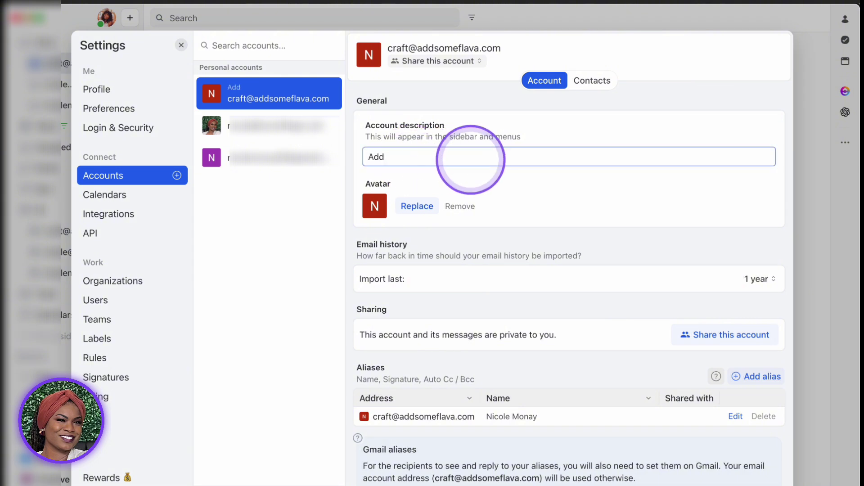
type("Some Flava")
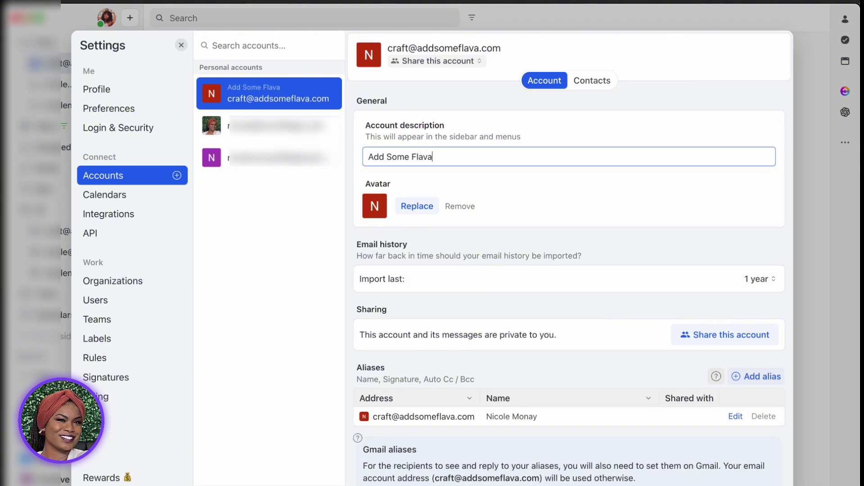
left_click(501, 193)
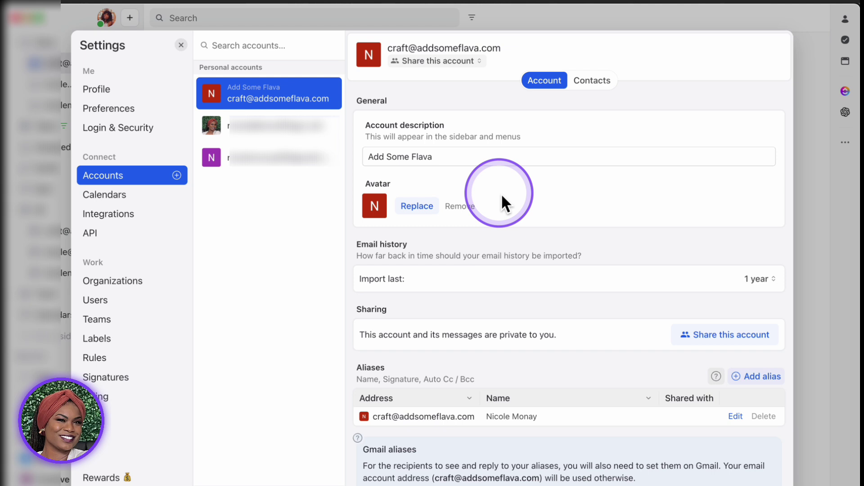
scroll(503, 271, "down", 5)
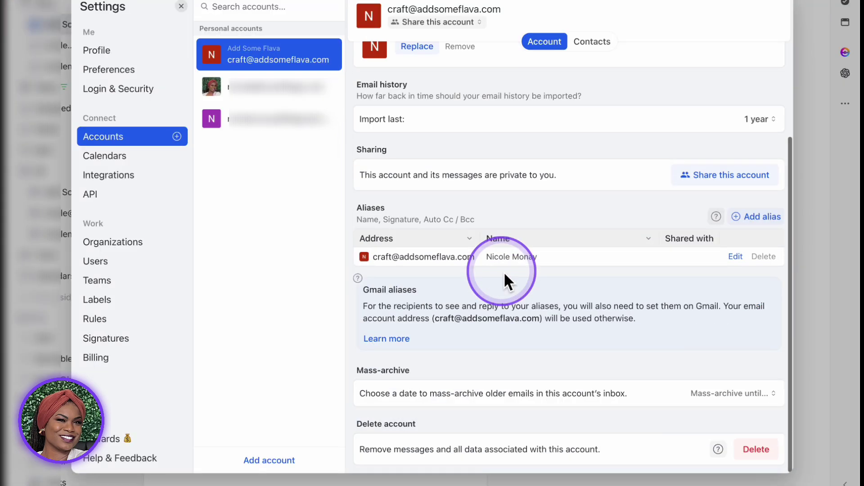
scroll(504, 271, "up", 3)
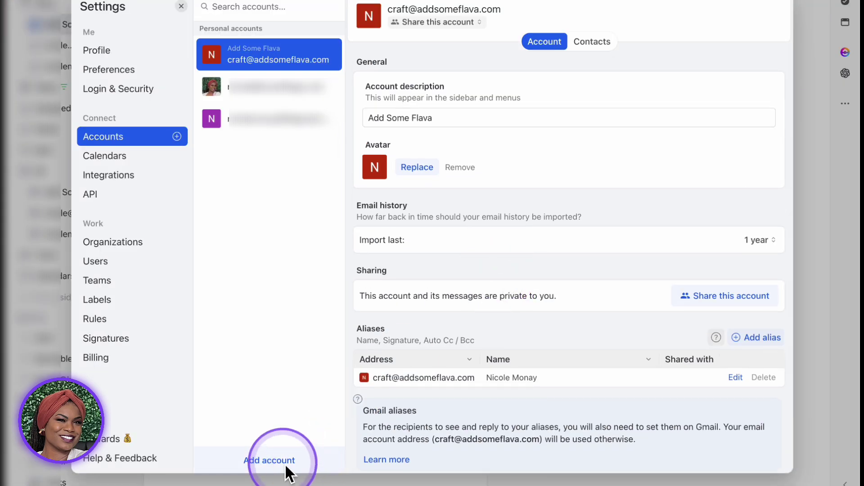
Step: Start adding a Gmail account, keeping email history import at the last 1 year
left_click(285, 462)
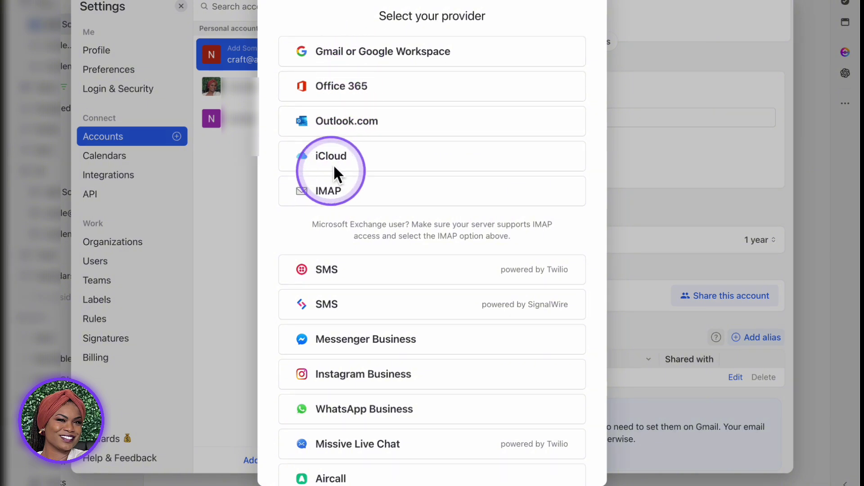
left_click(351, 56)
left_click(473, 181)
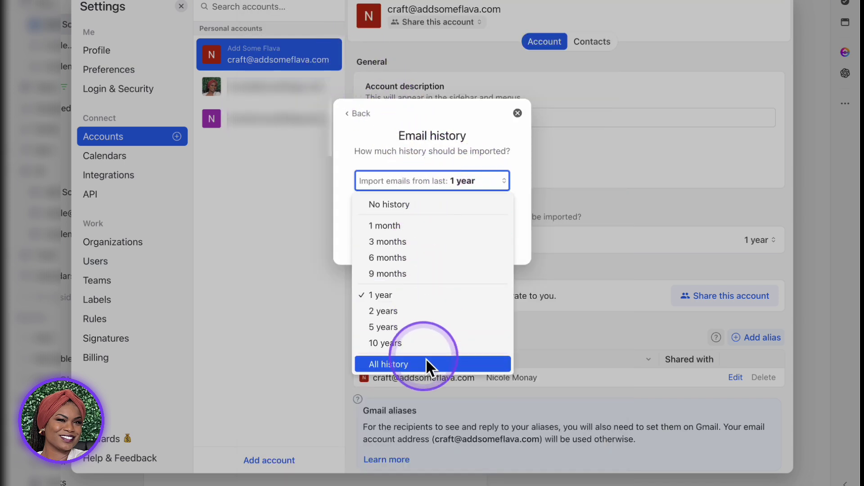
left_click(482, 155)
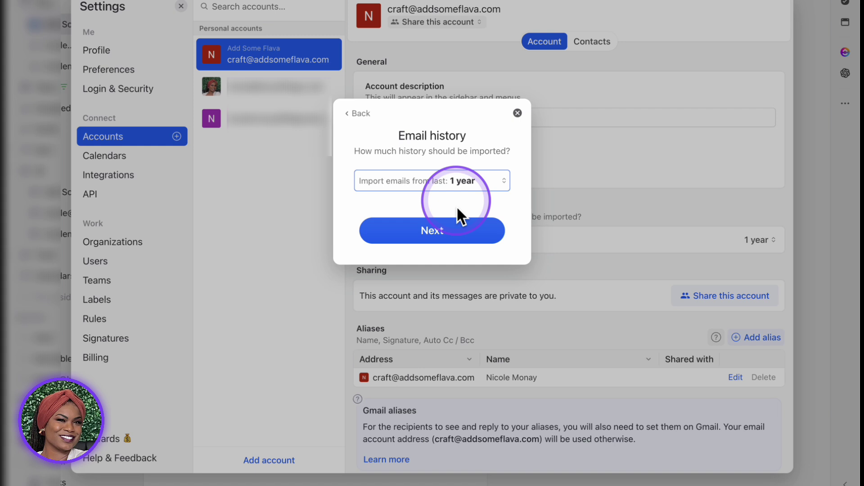
Step: Add the Gmail account as personal, leaving its existing emails in the inbox
left_click(449, 231)
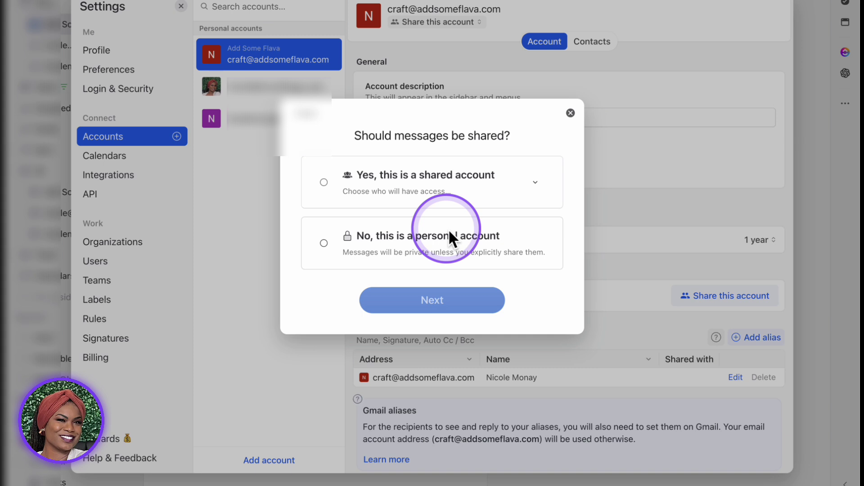
left_click(329, 247)
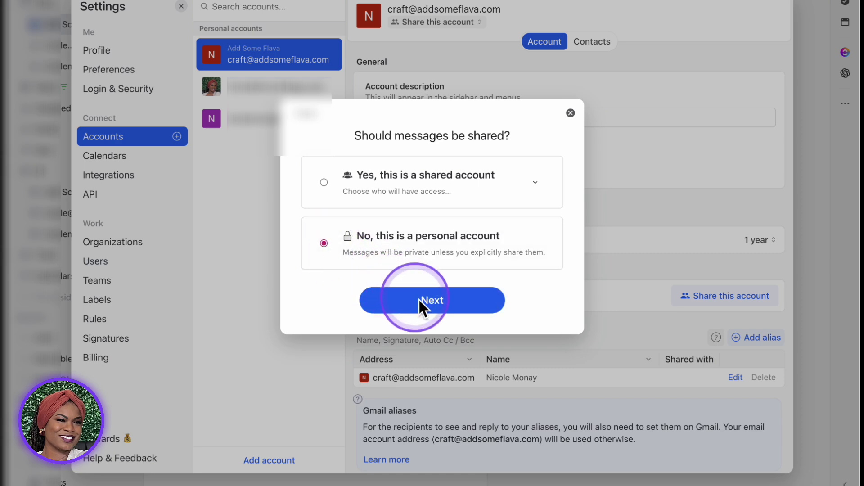
left_click(420, 298)
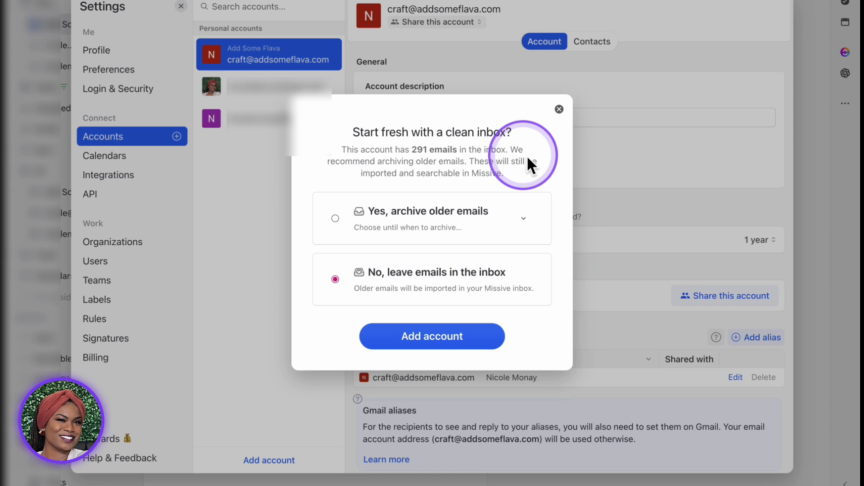
left_click(446, 344)
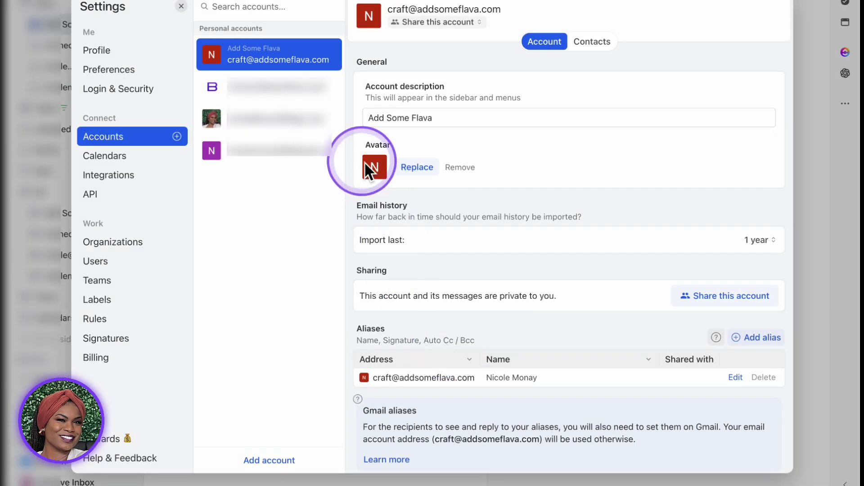
Step: Describe the new account as 'Easy Flooo' and keep its import period at 1 year
left_click(296, 89)
left_click(424, 122)
type("Easy")
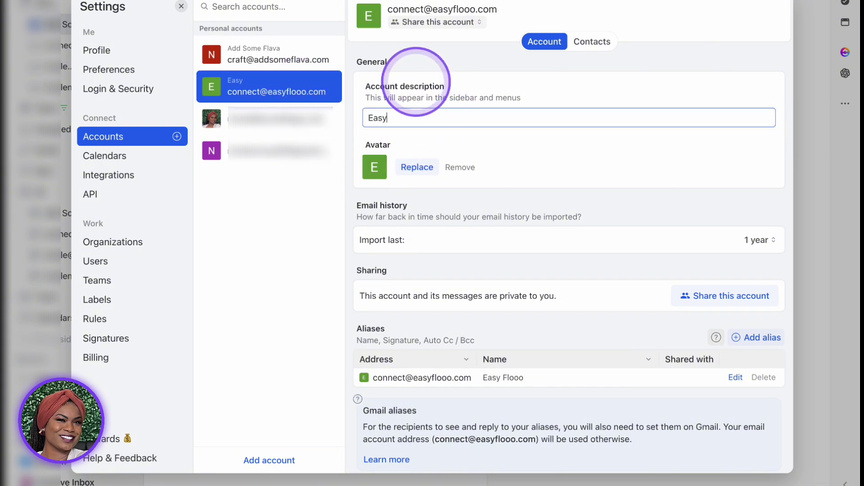
type(" Flooo")
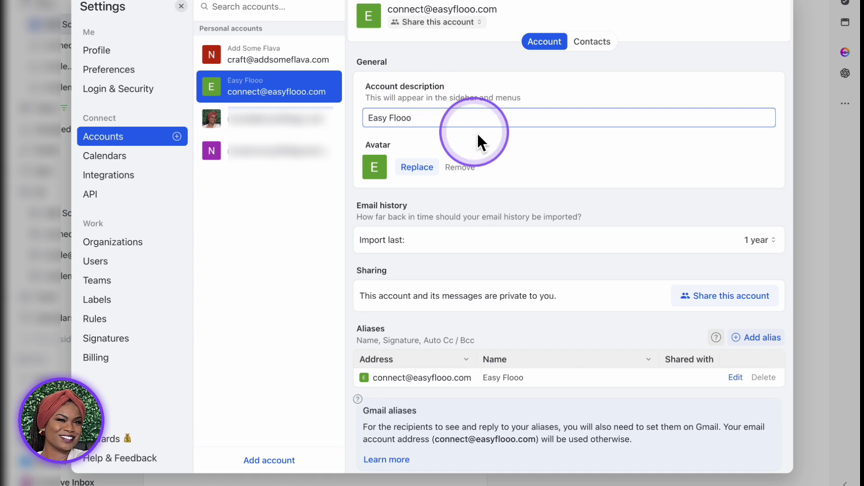
scroll(477, 132, "down", 1)
scroll(477, 132, "down", 2)
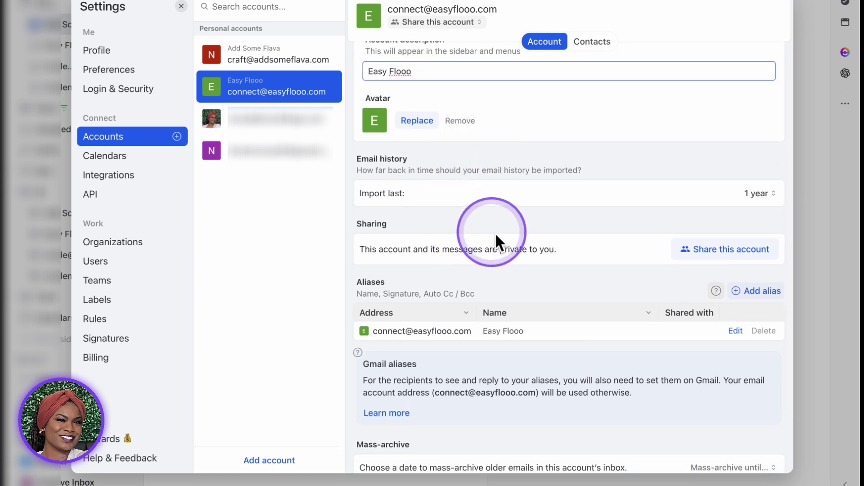
left_click(768, 197)
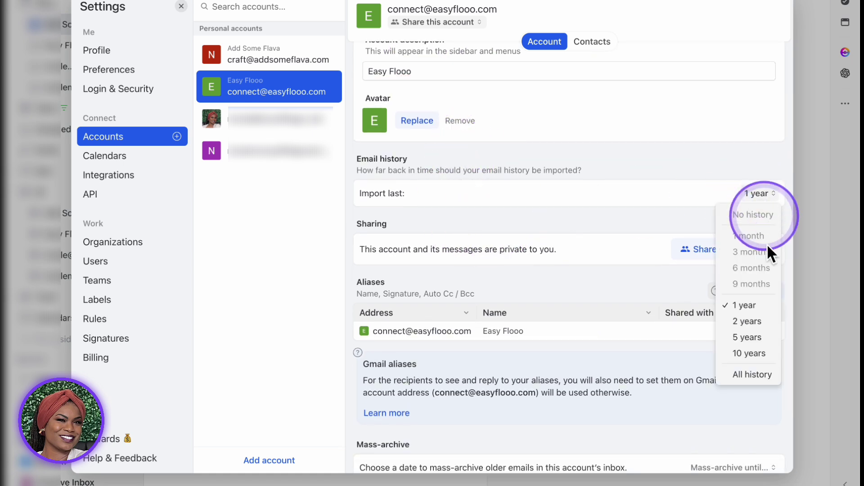
left_click(726, 155)
scroll(693, 261, "down", 3)
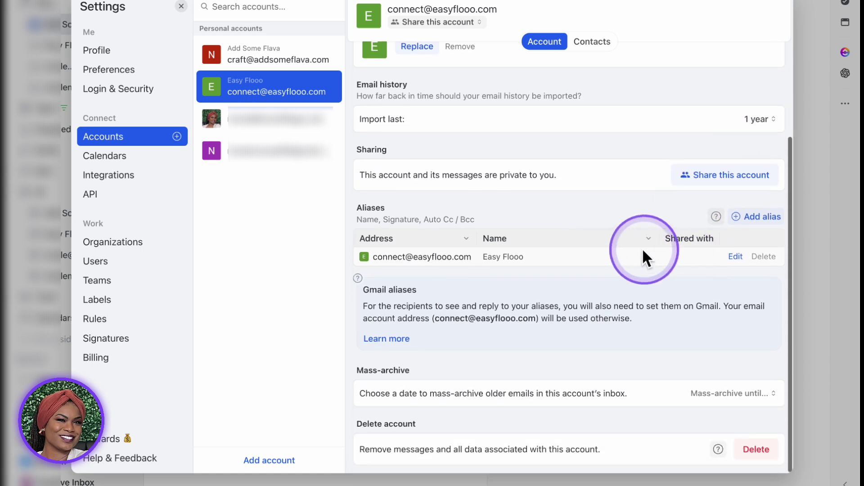
scroll(583, 339, "up", 3)
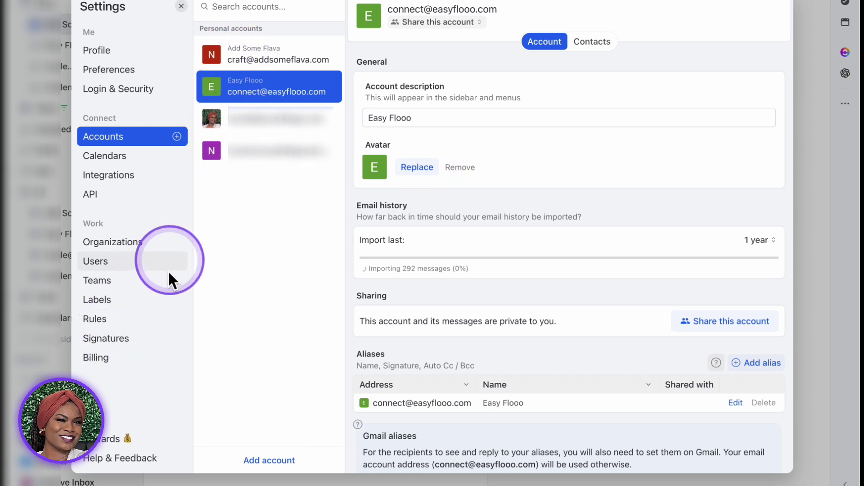
Step: Start a new signature, cancel it, and switch to the Organizations settings
left_click(131, 346)
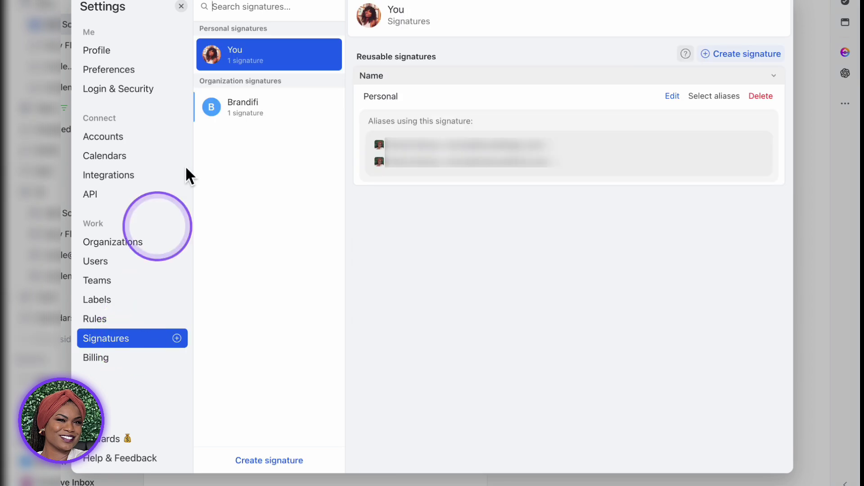
left_click(730, 56)
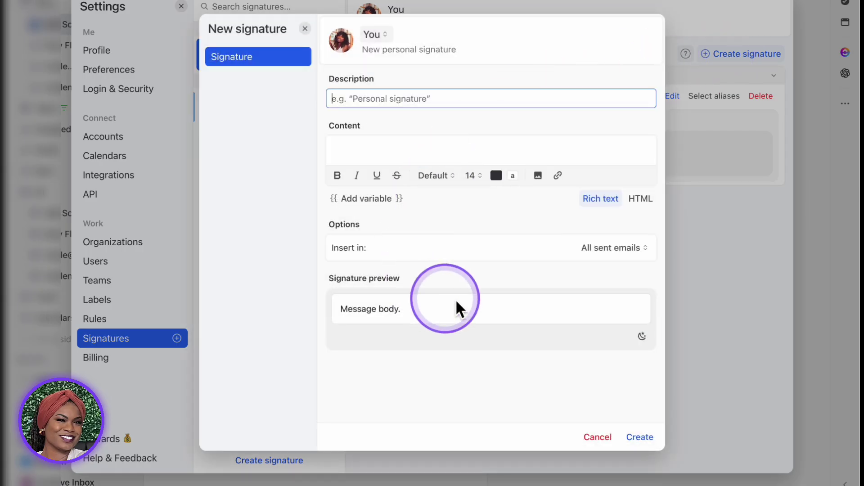
left_click(597, 437)
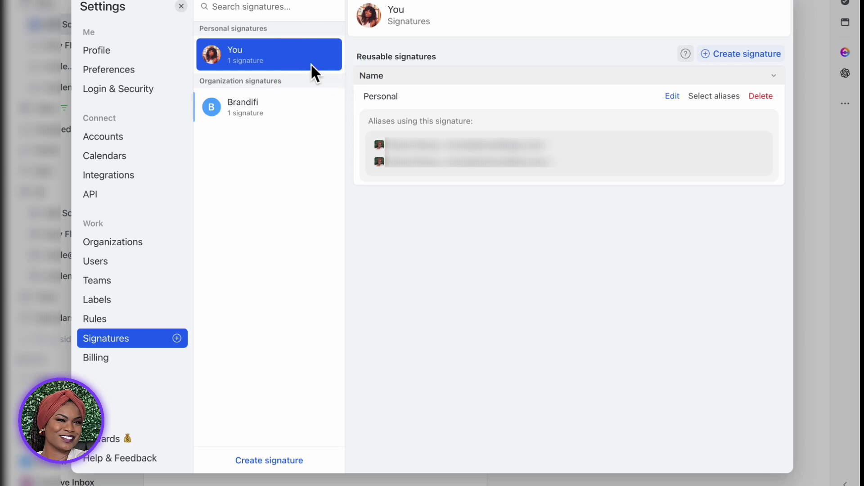
left_click(147, 249)
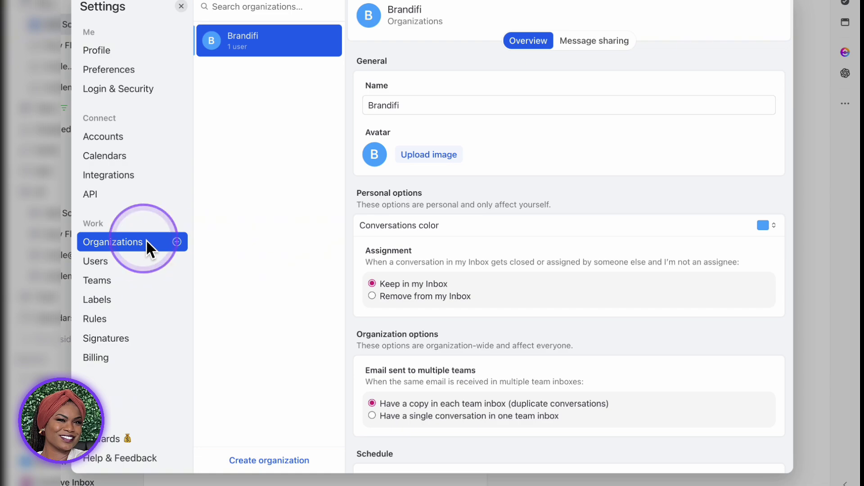